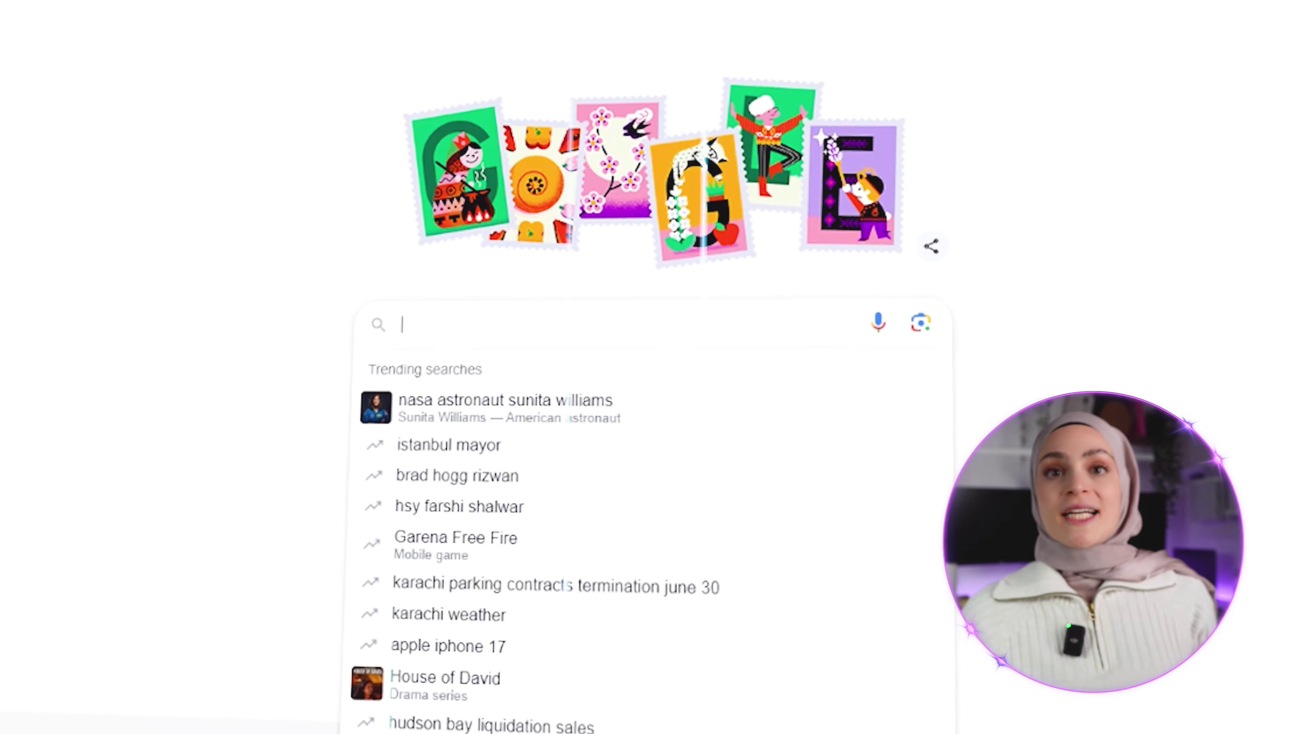
Search Google for 'notebook lm'.
text(notebook lm)
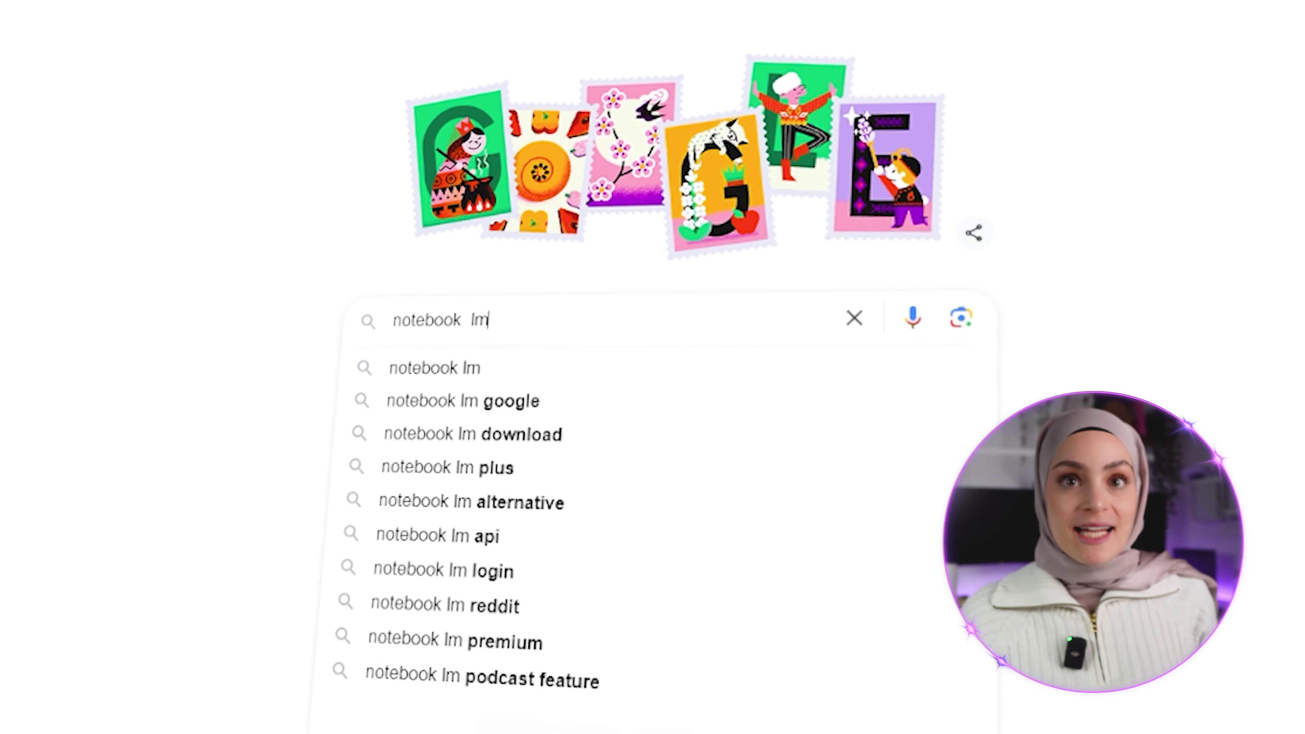
key(Return)
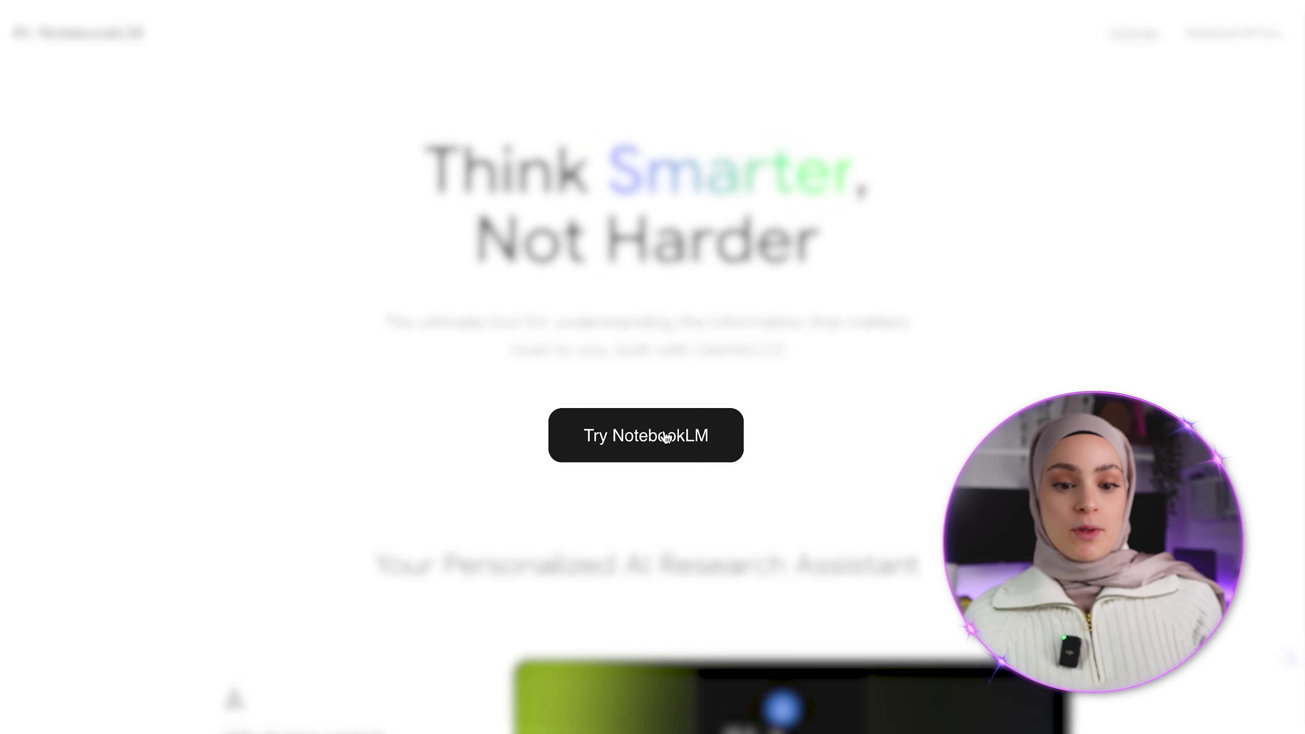
Enter NotebookLM from its landing page and create a new empty notebook.
click(648, 432)
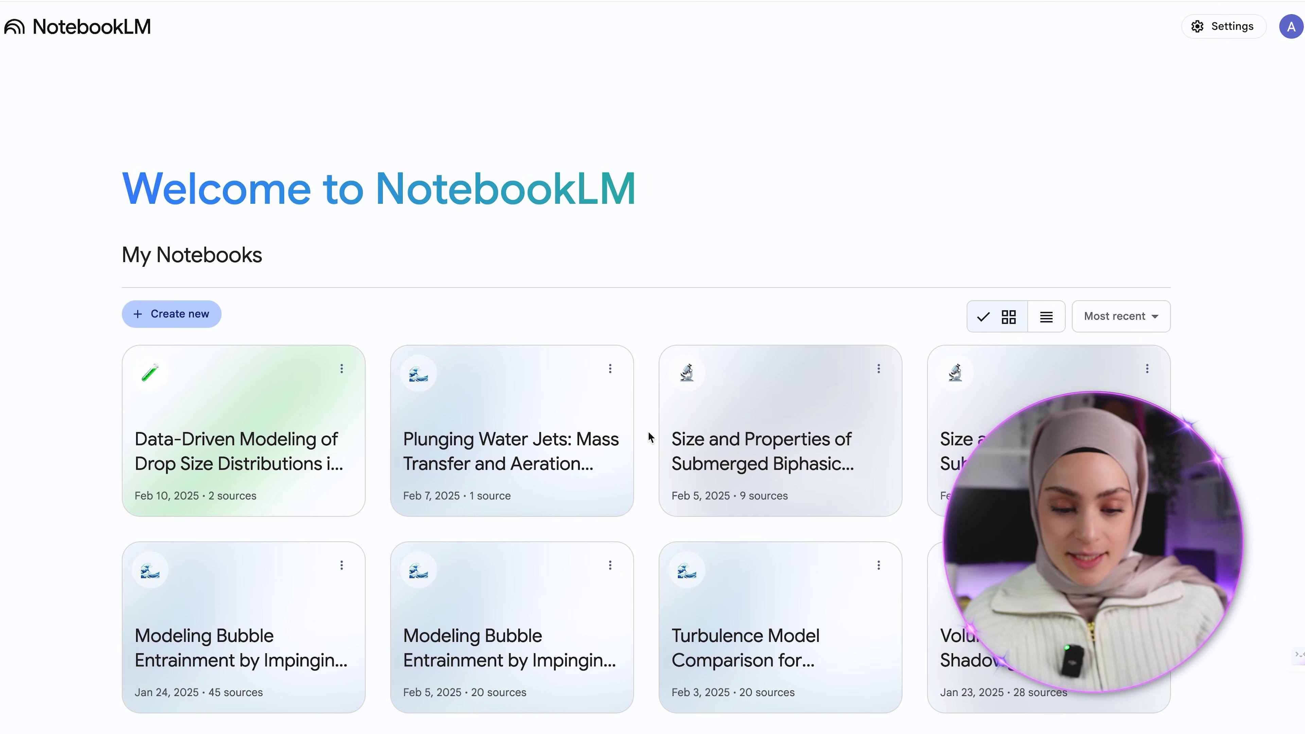
scroll(429, 429, down, 5)
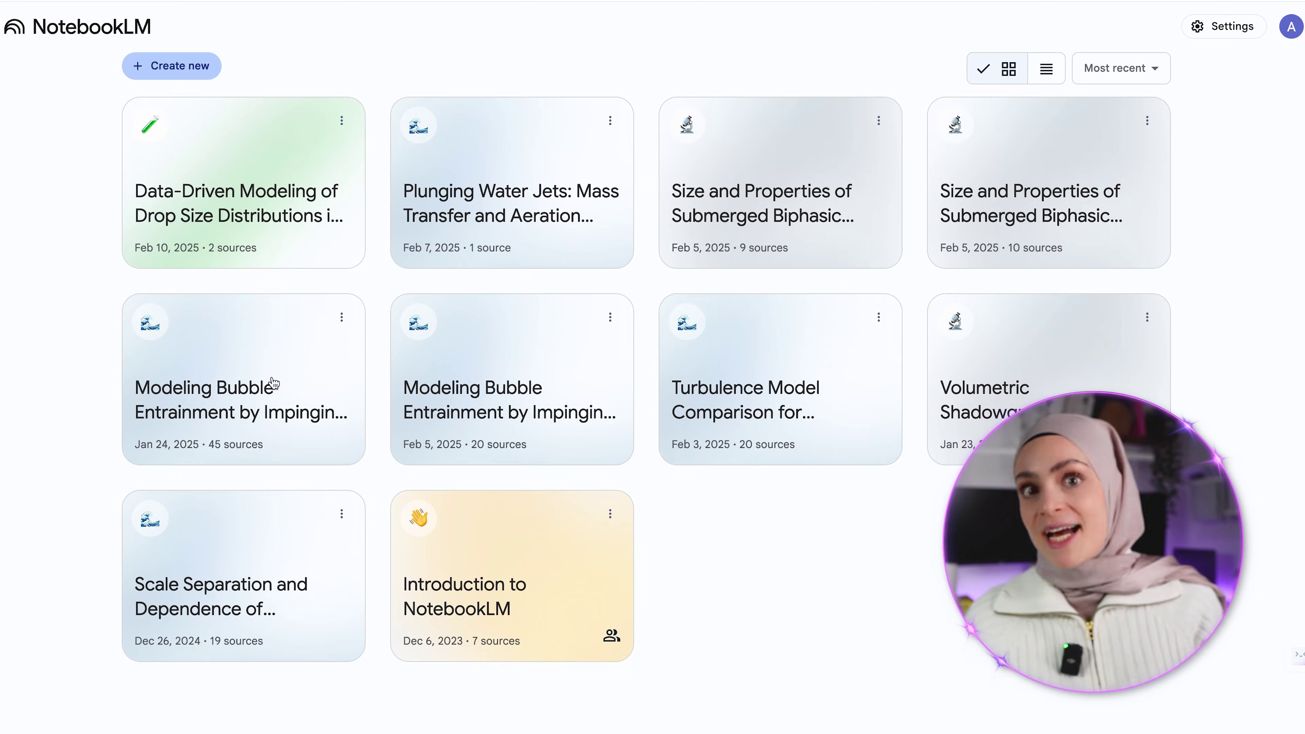
scroll(600, 481, up, 5)
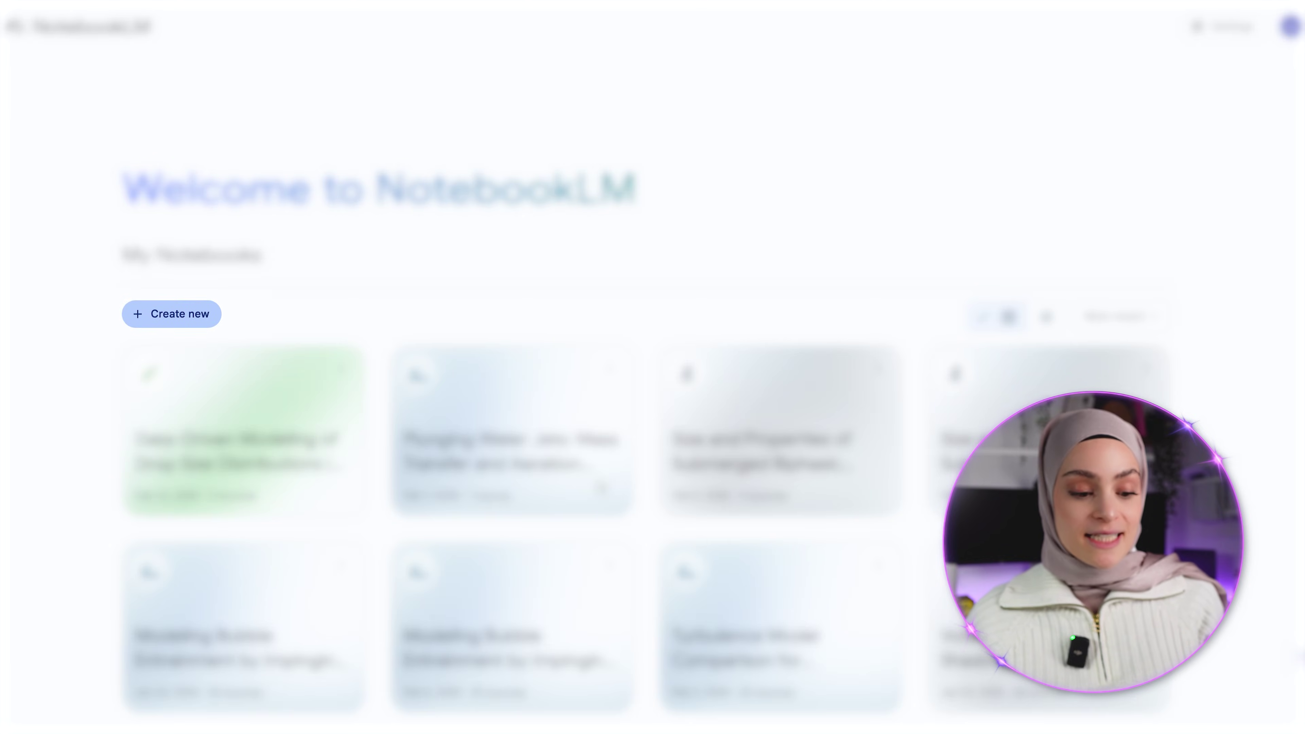
click(203, 316)
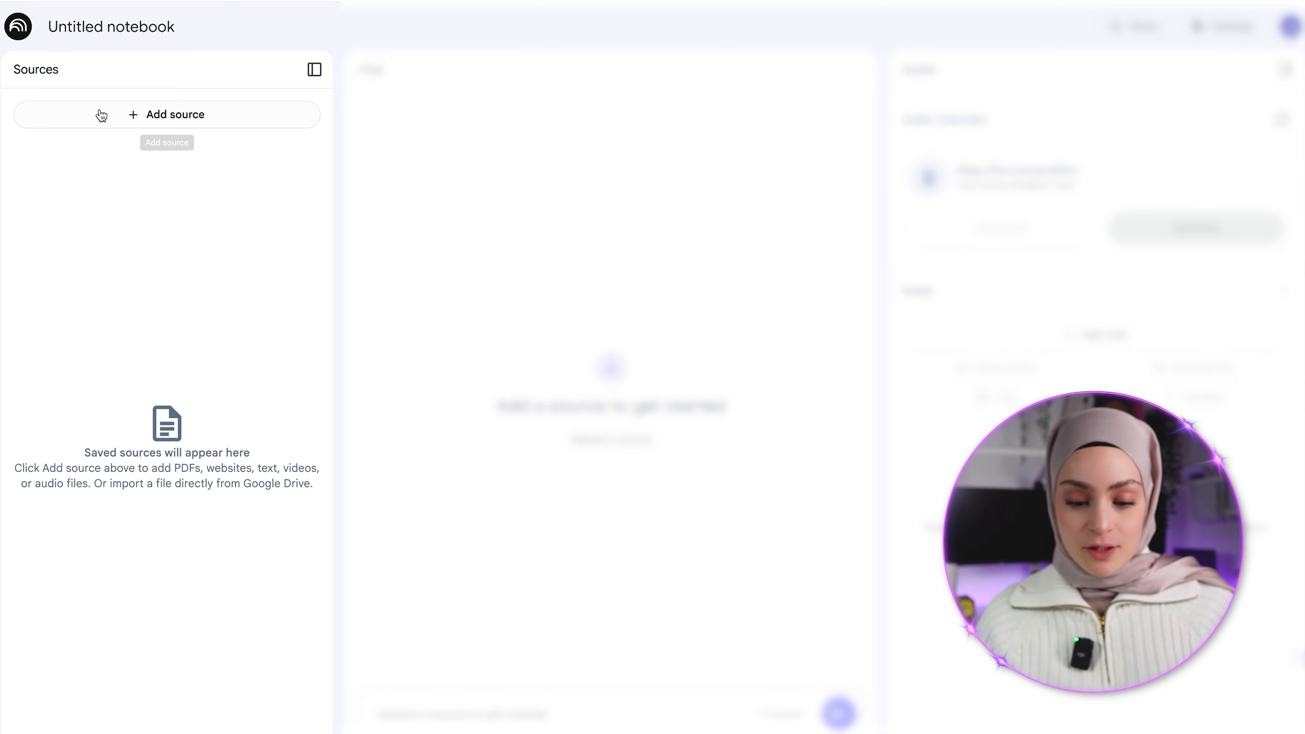
Start uploading source files from the computer and browse to OneDrive.
click(138, 127)
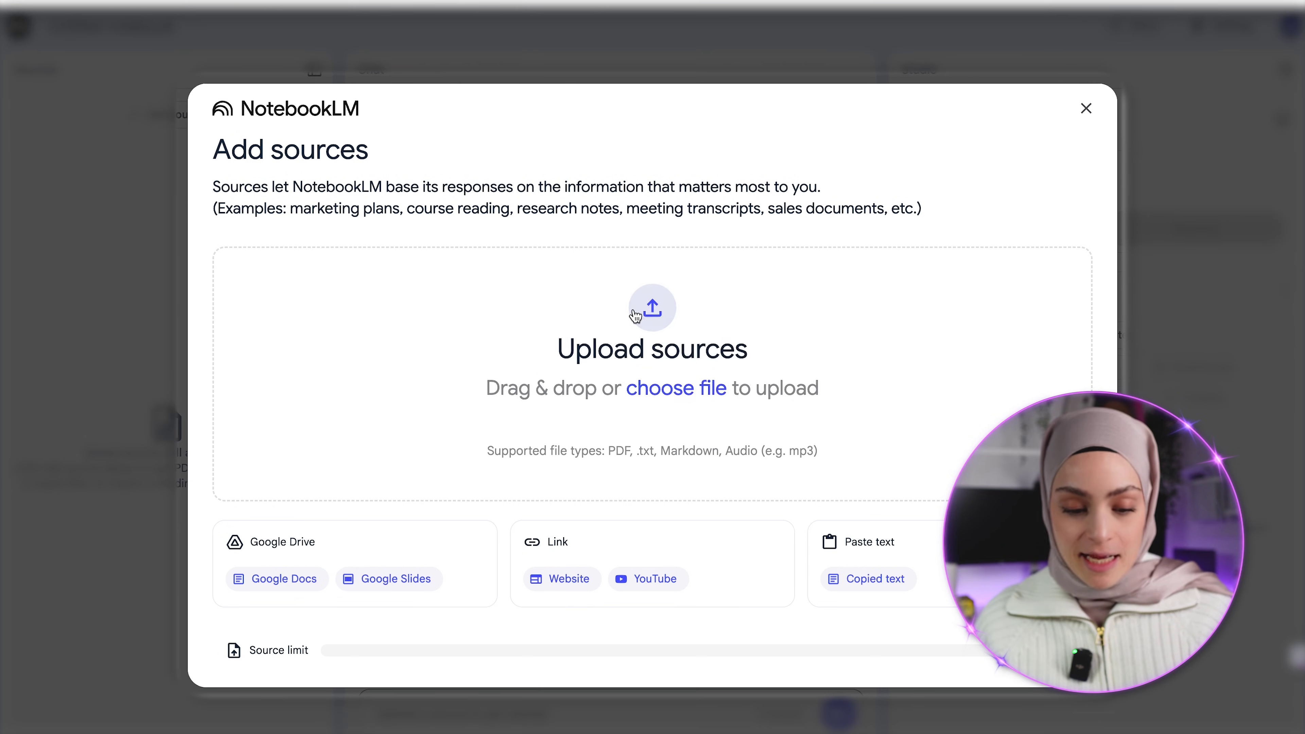
click(649, 412)
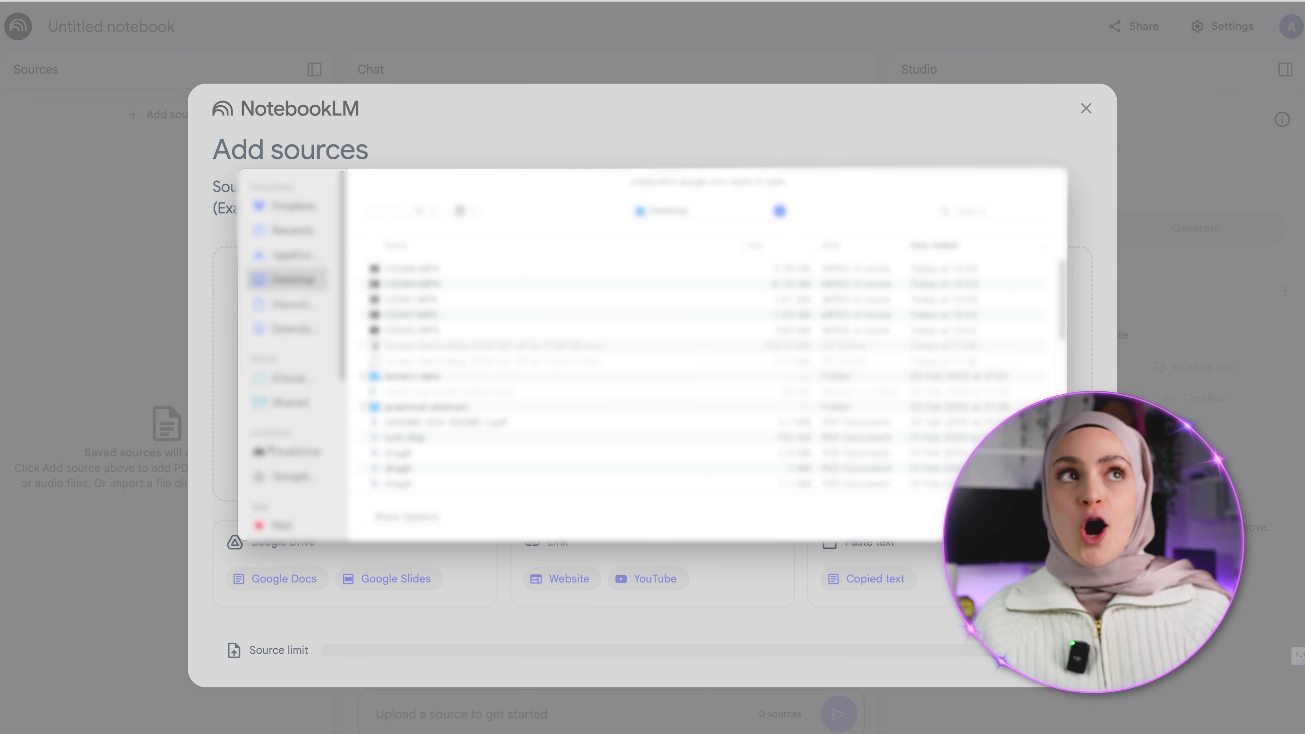
click(285, 451)
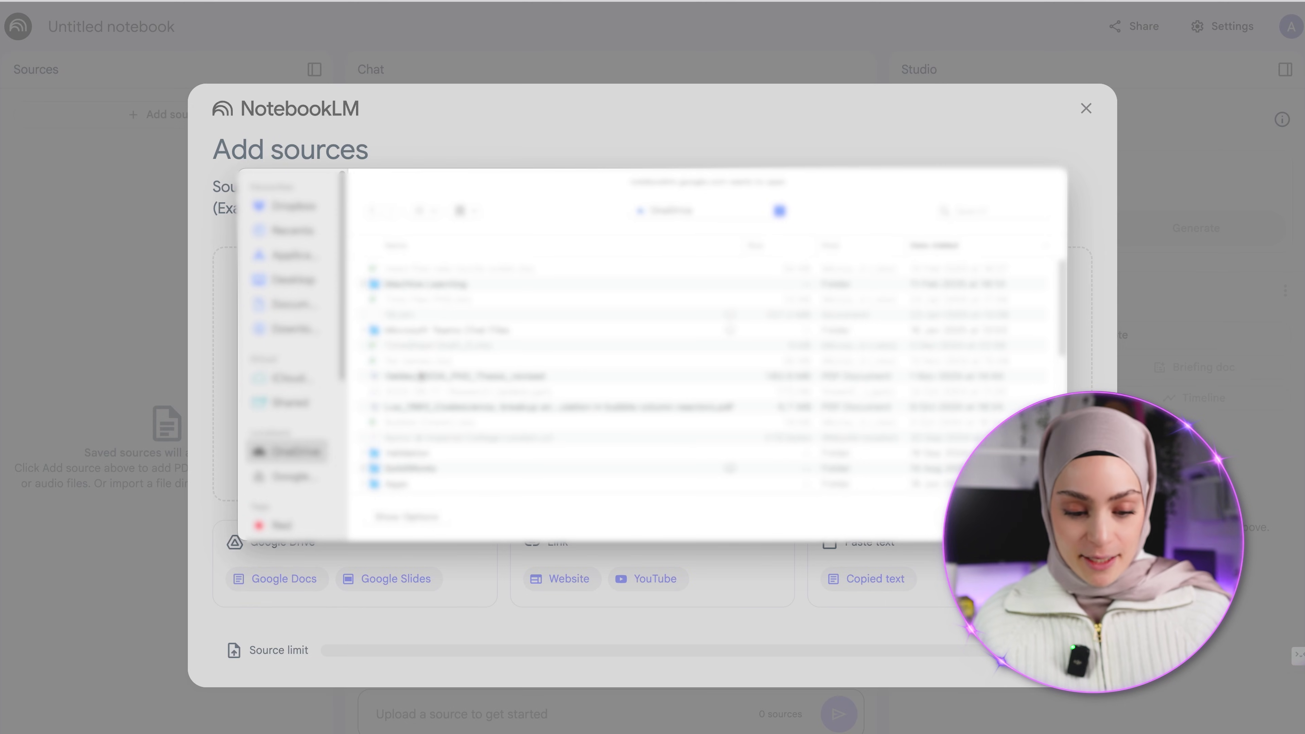
scroll(439, 378, down, 10)
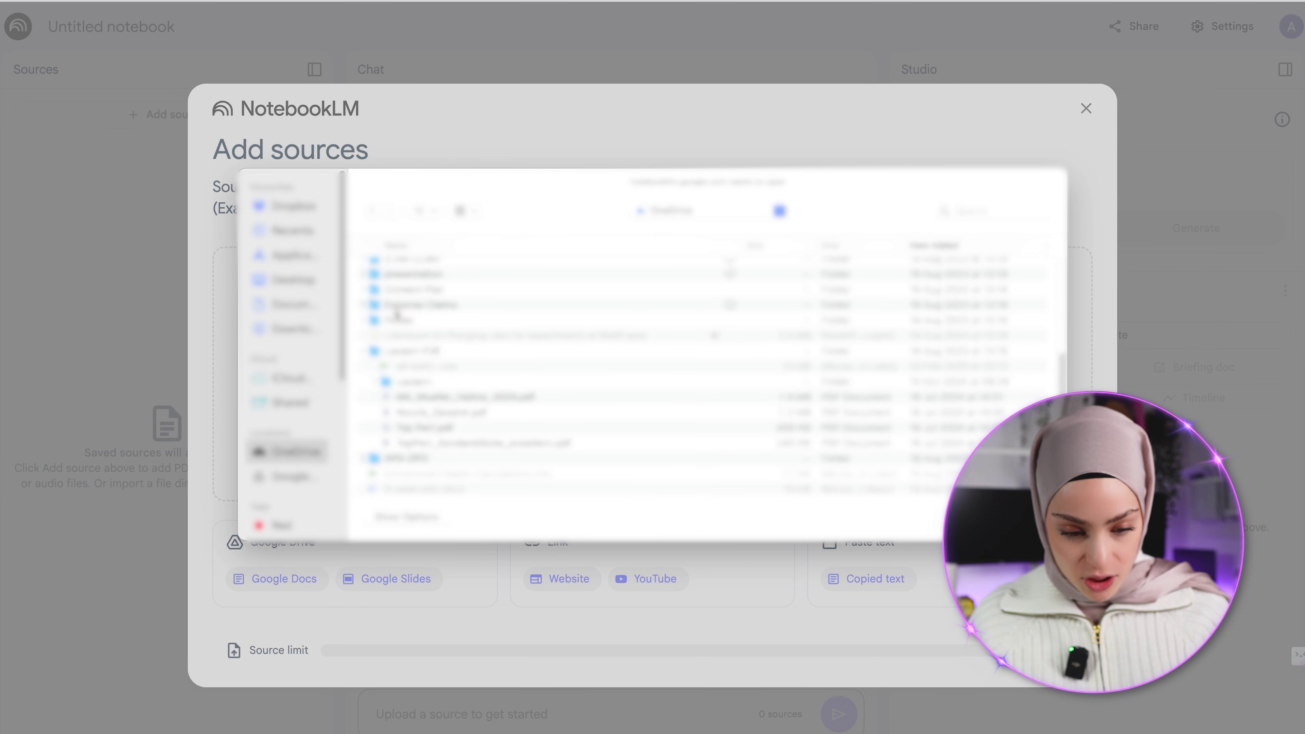
scroll(396, 314, up, 5)
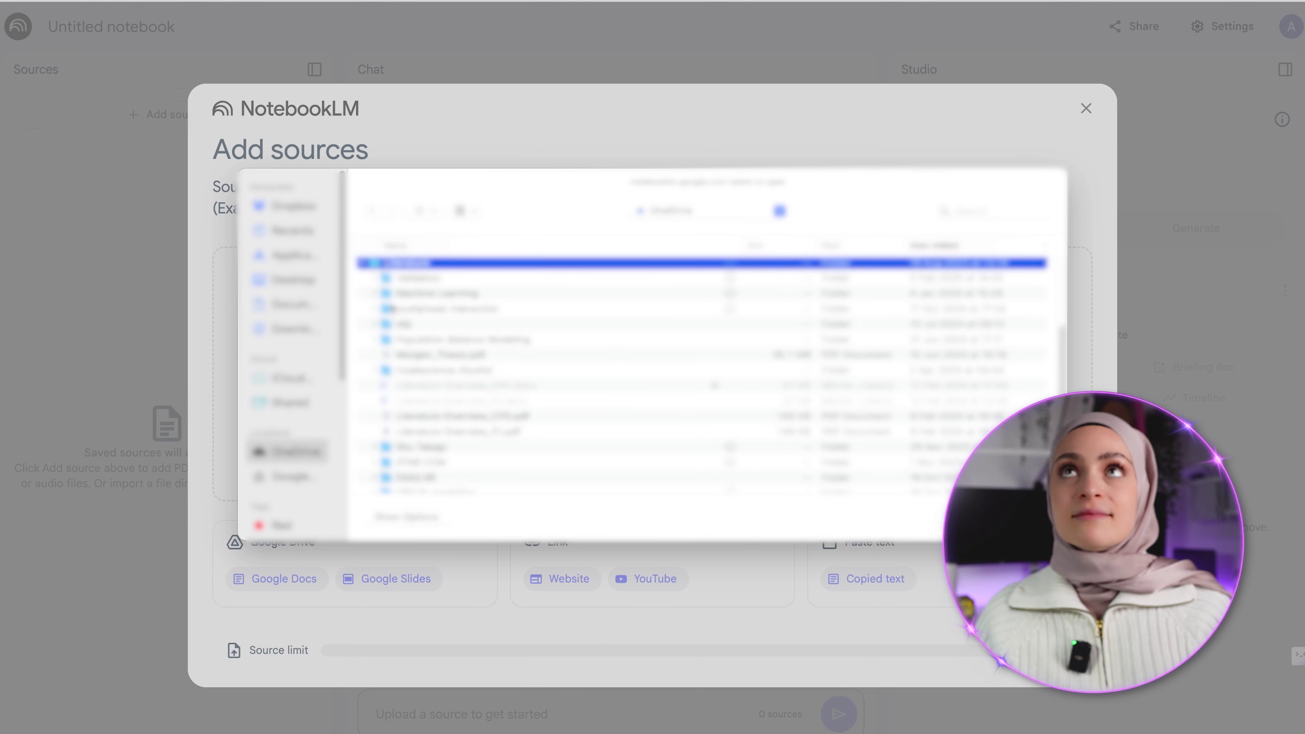
scroll(365, 421, down, 5)
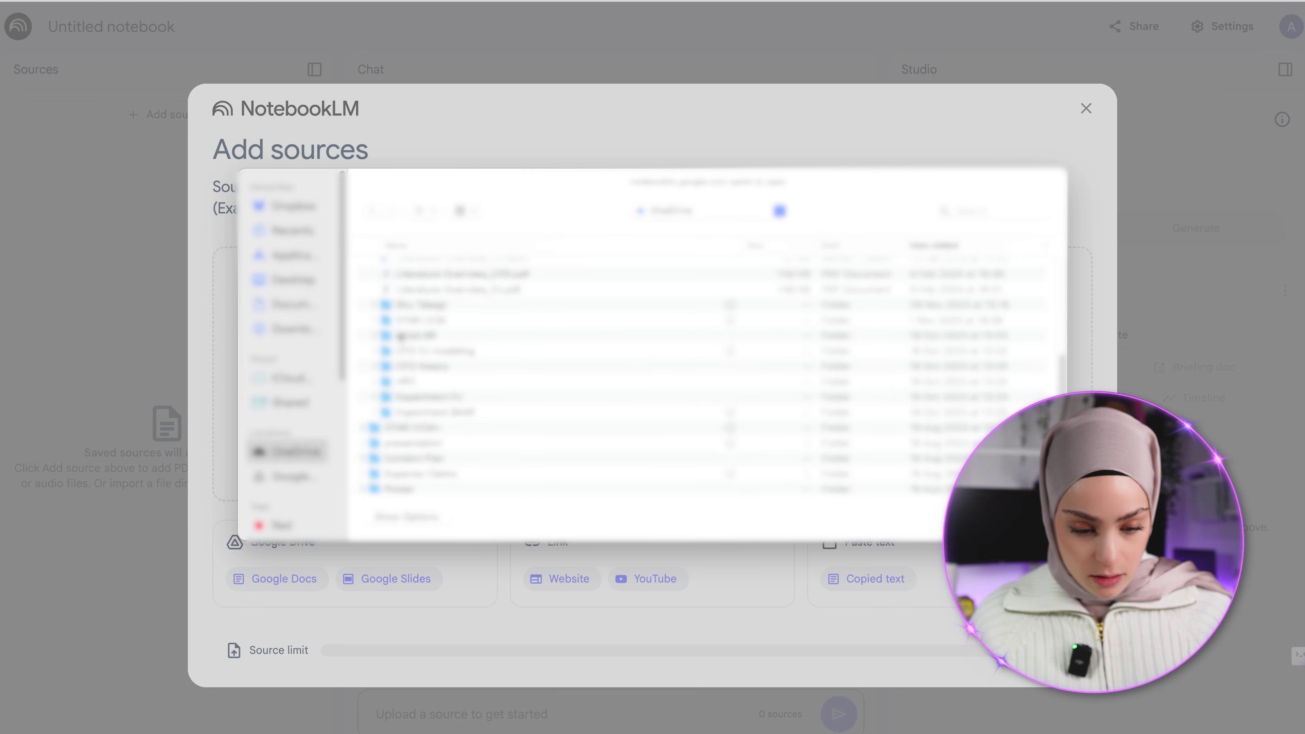
Select all twelve plunging-jet PDFs in the Experiment PJ folder and upload them as sources.
click(373, 396)
scroll(437, 370, down, 5)
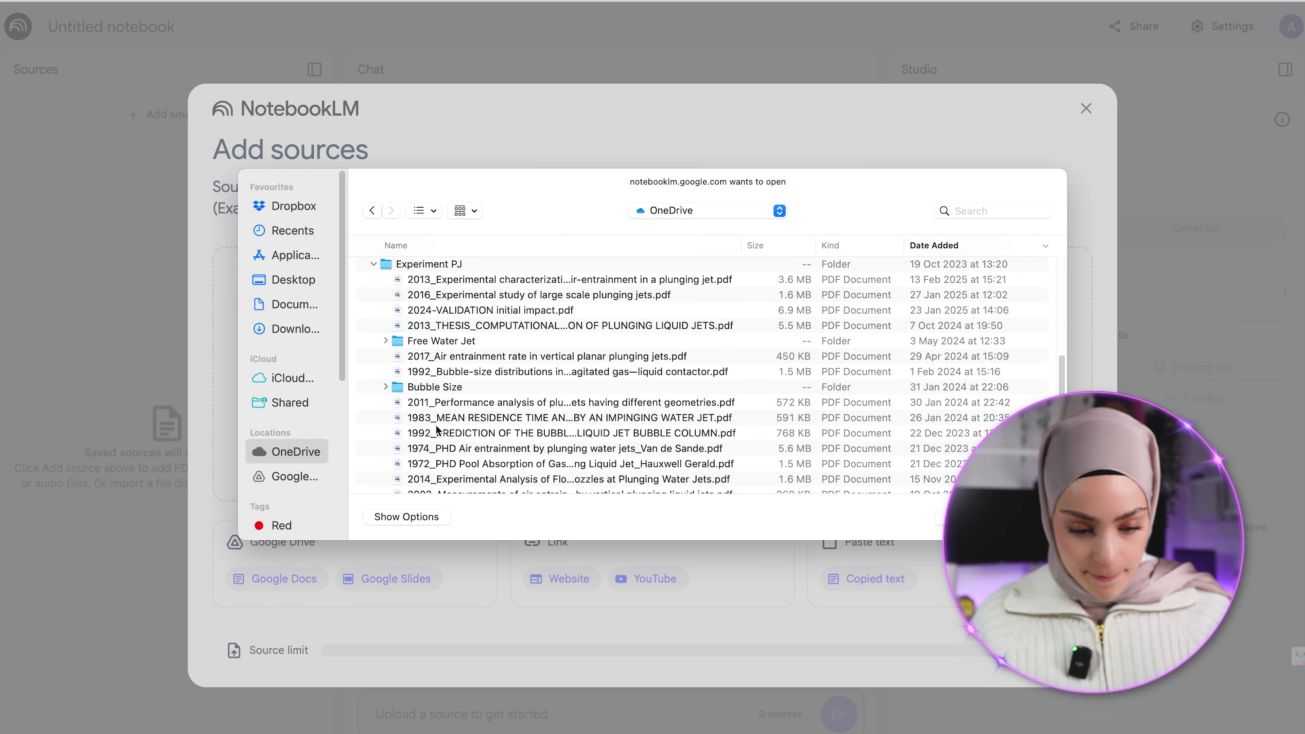
scroll(437, 370, down, 4)
scroll(434, 354, up, 2)
click(430, 338)
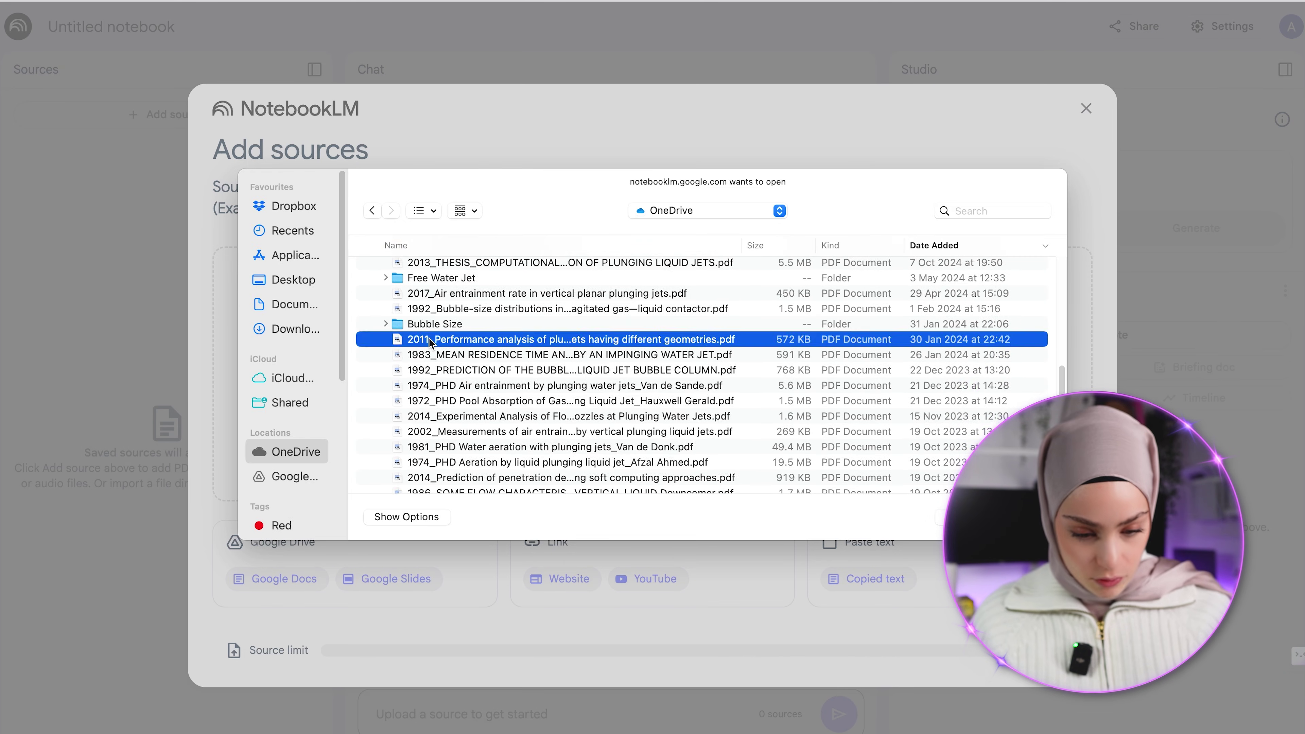
scroll(431, 341, down, 3)
scroll(427, 337, down, 1)
shift+click(428, 338)
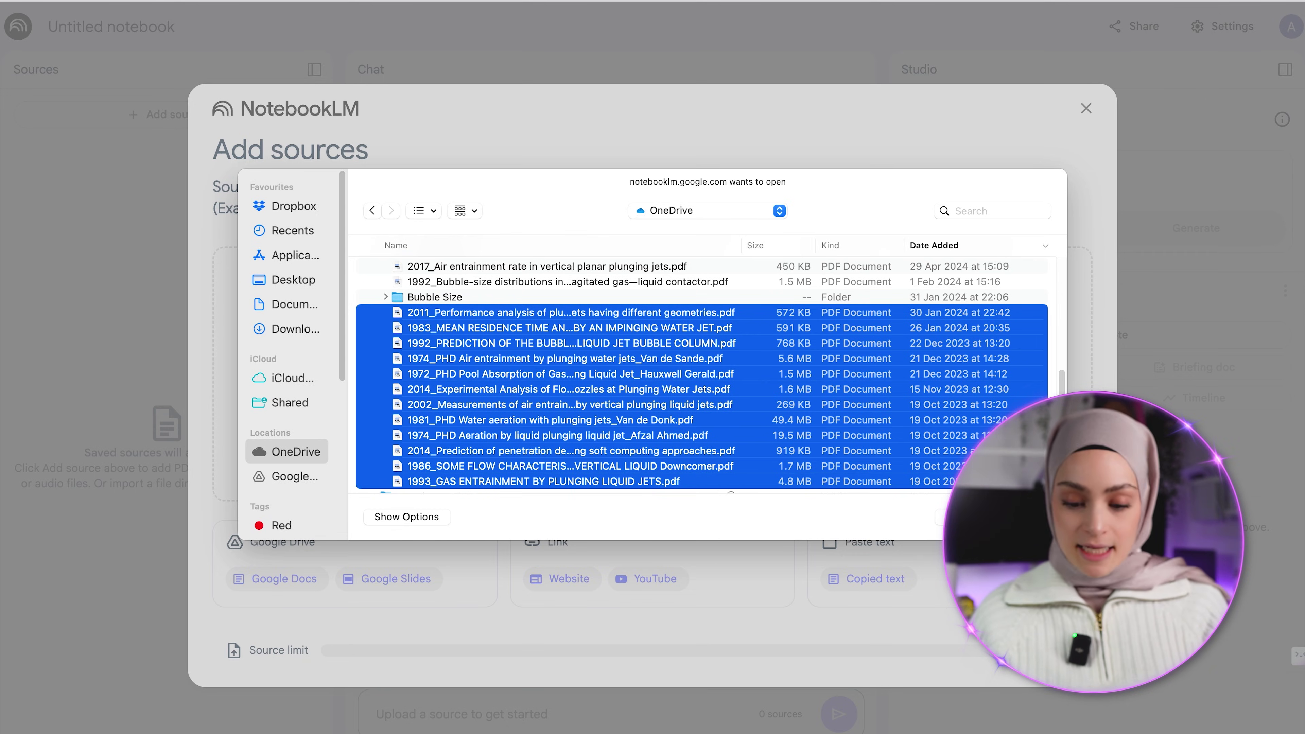
key(Return)
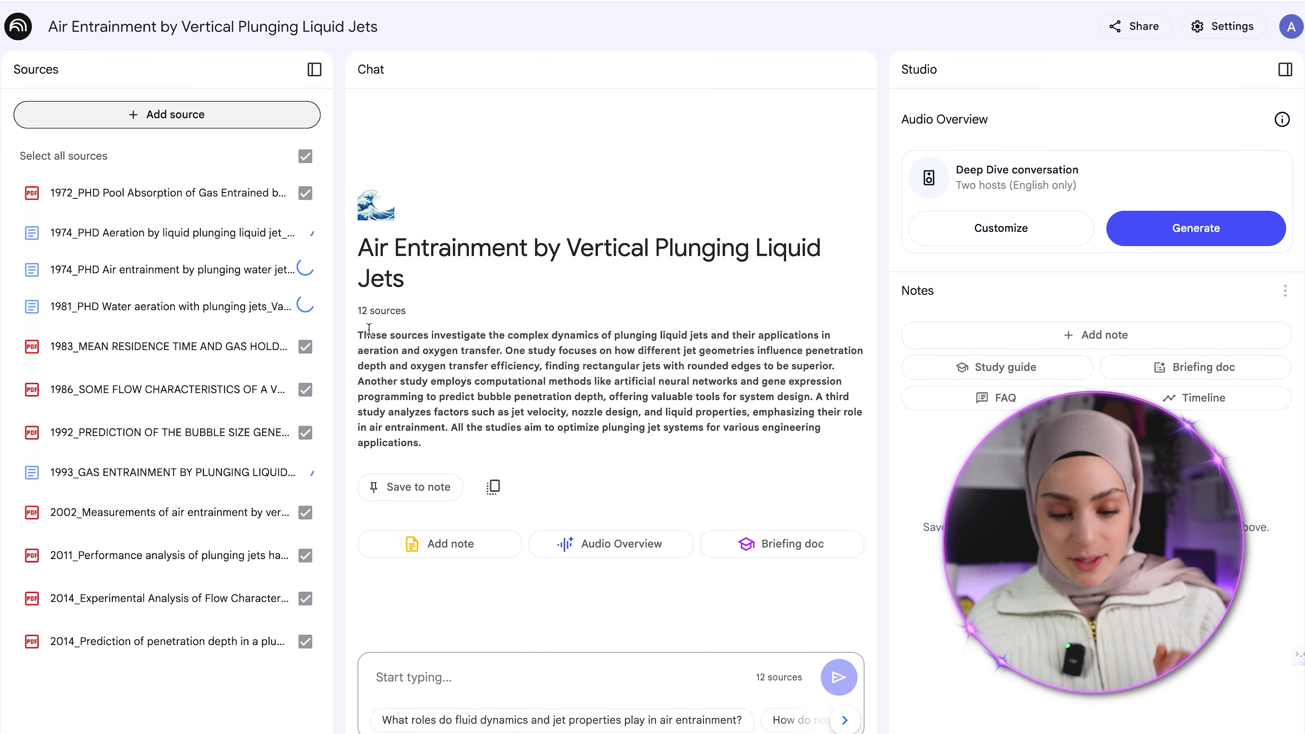
Highlight the auto-generated summary paragraph of the 12 loaded sources to read it.
drag(364, 336, 451, 453)
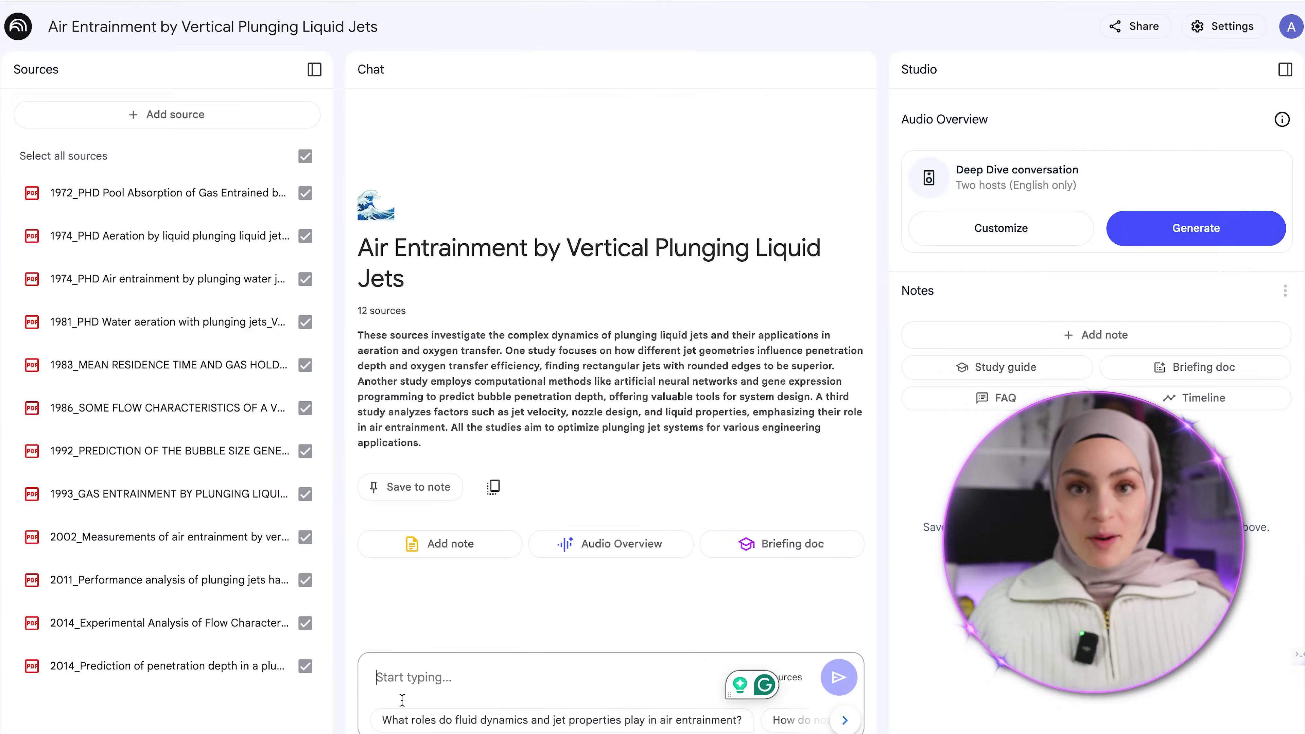
Send the prompt requesting a cited jet length, velocity, nozzle diameter and Reynolds number table with a total-range row.
text(Use all the literature and extract only the following information: -What was the jet length (= the distance between the nozzle of a plunging jet and the liquid pool (free surface) it plunges into) in every single paper? -which jet velocities, -nozzle diameters, -Reynolds numbers were used? Create a table and add one column per parameter. In the final row add a summary where you add the total range of each parameter through all papers)
key(Return)
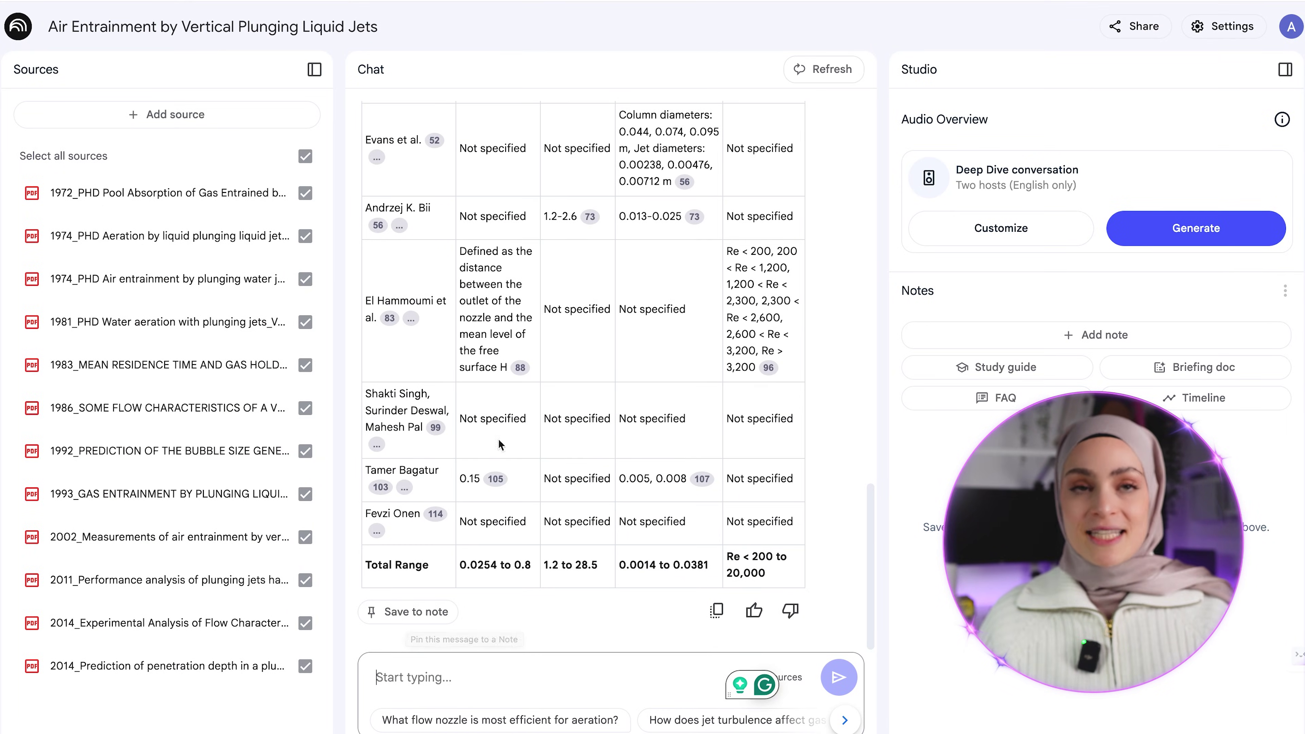
scroll(887, 169, up, 9)
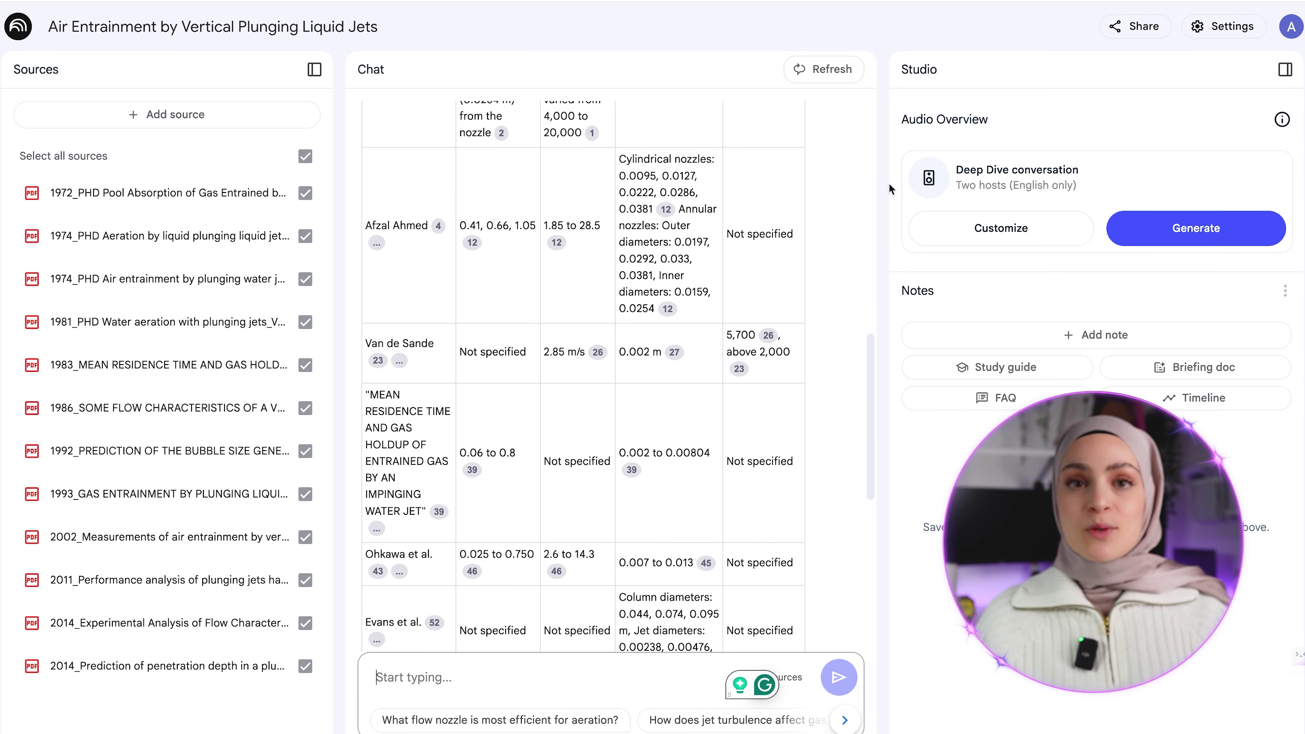
Collapse the Sources panel and highlight the table's parameter column headings.
click(314, 69)
scroll(491, 374, up, 3)
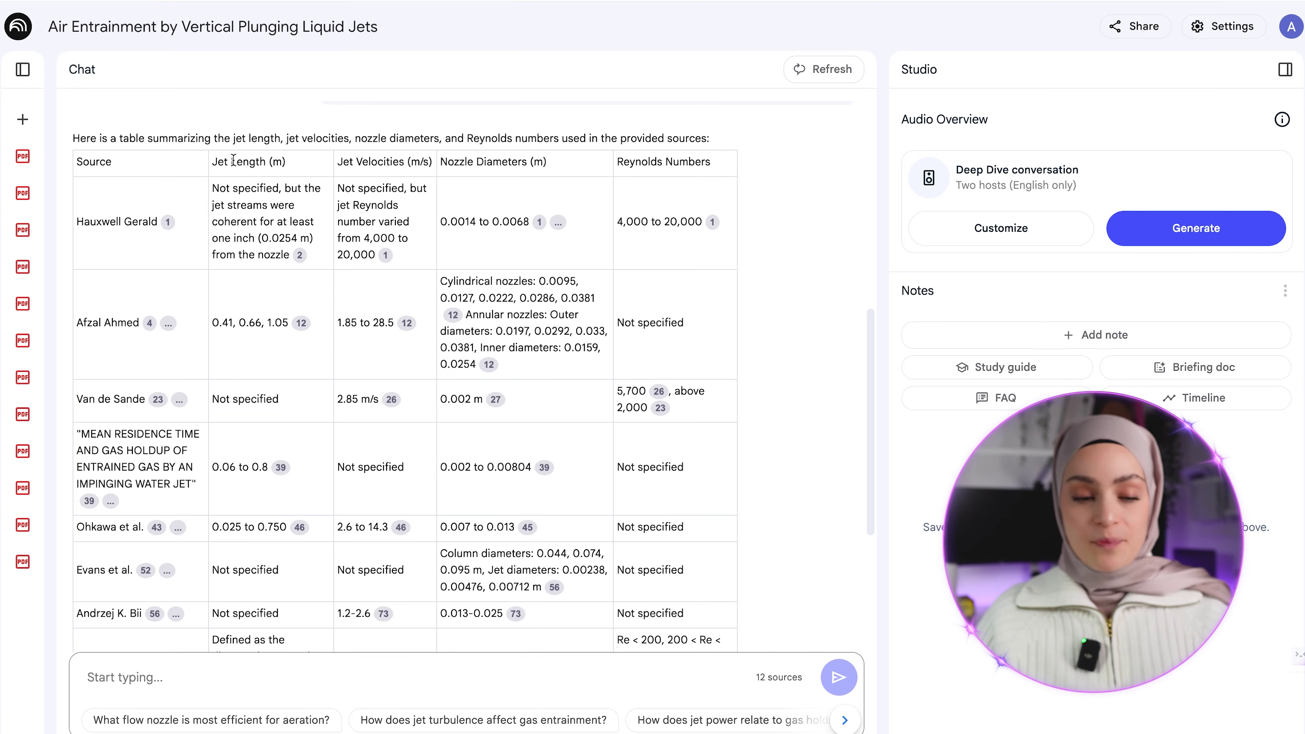
drag(245, 161, 701, 156)
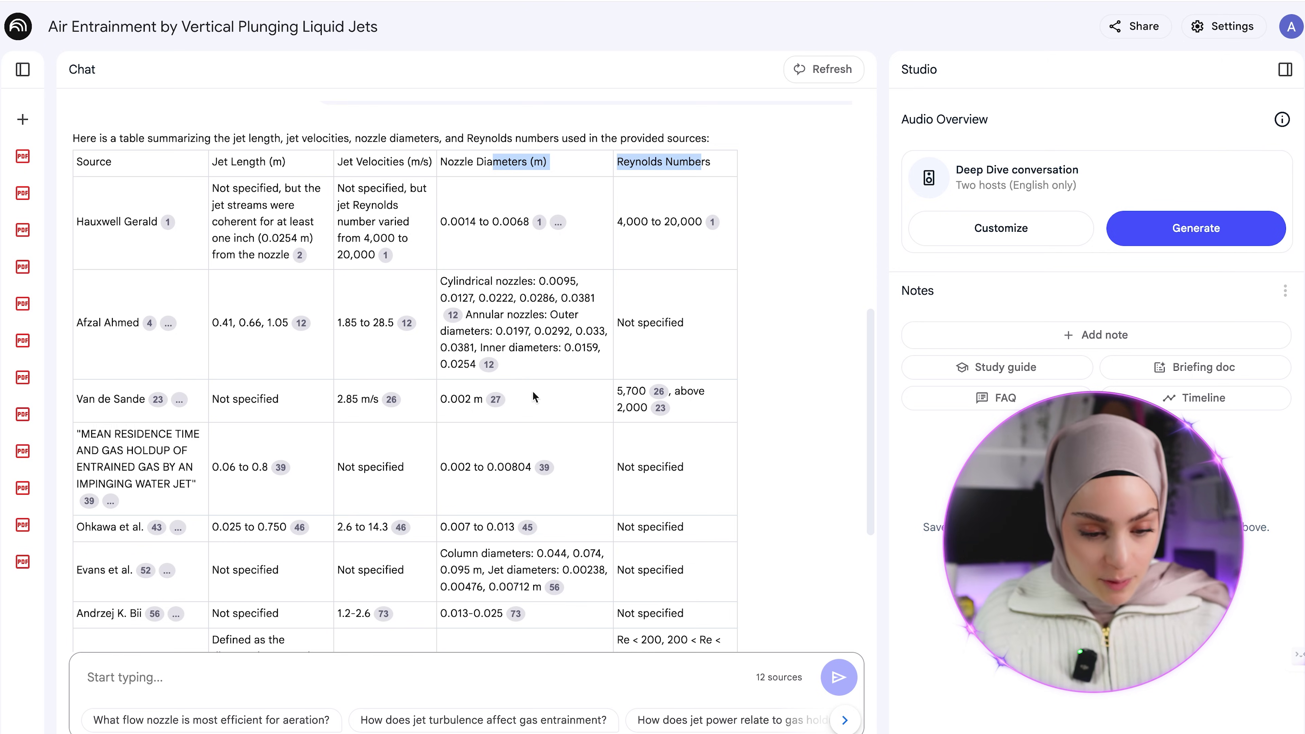
Check the source excerpts behind the table's citation badges.
mouse_move(386, 259)
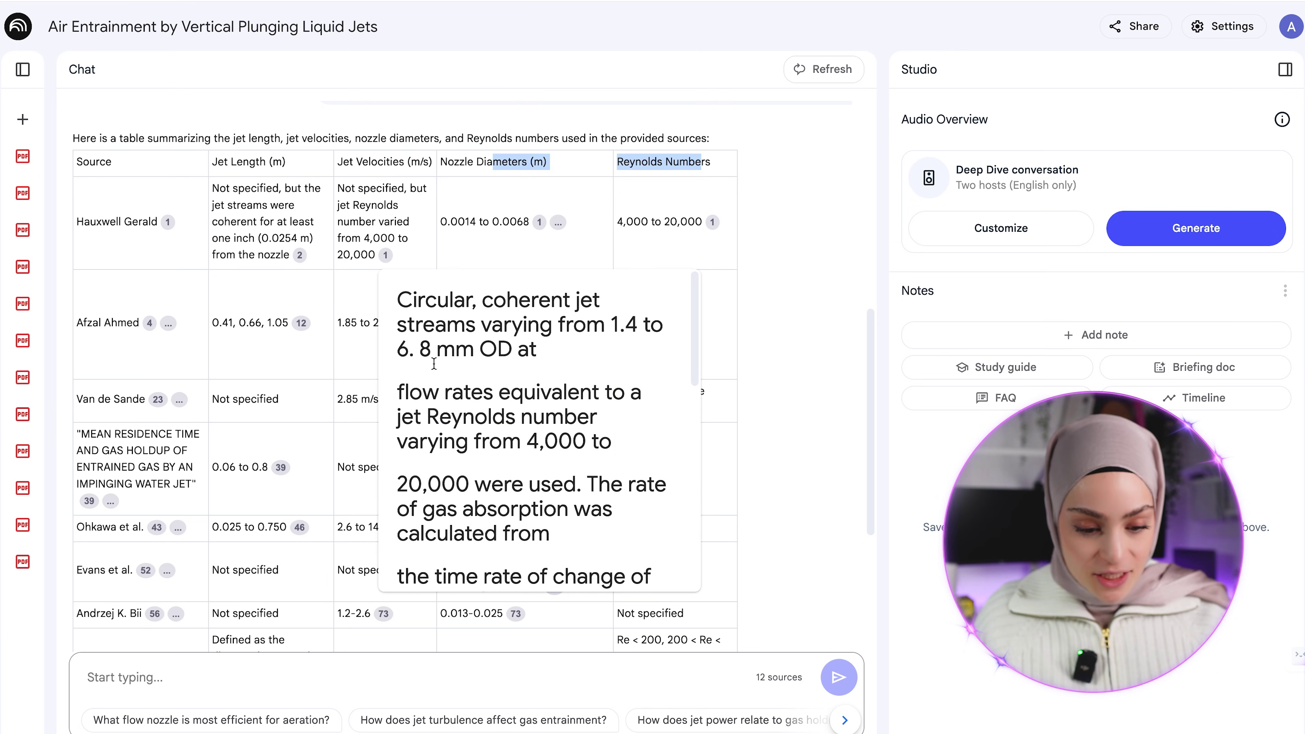
scroll(455, 422, down, 10)
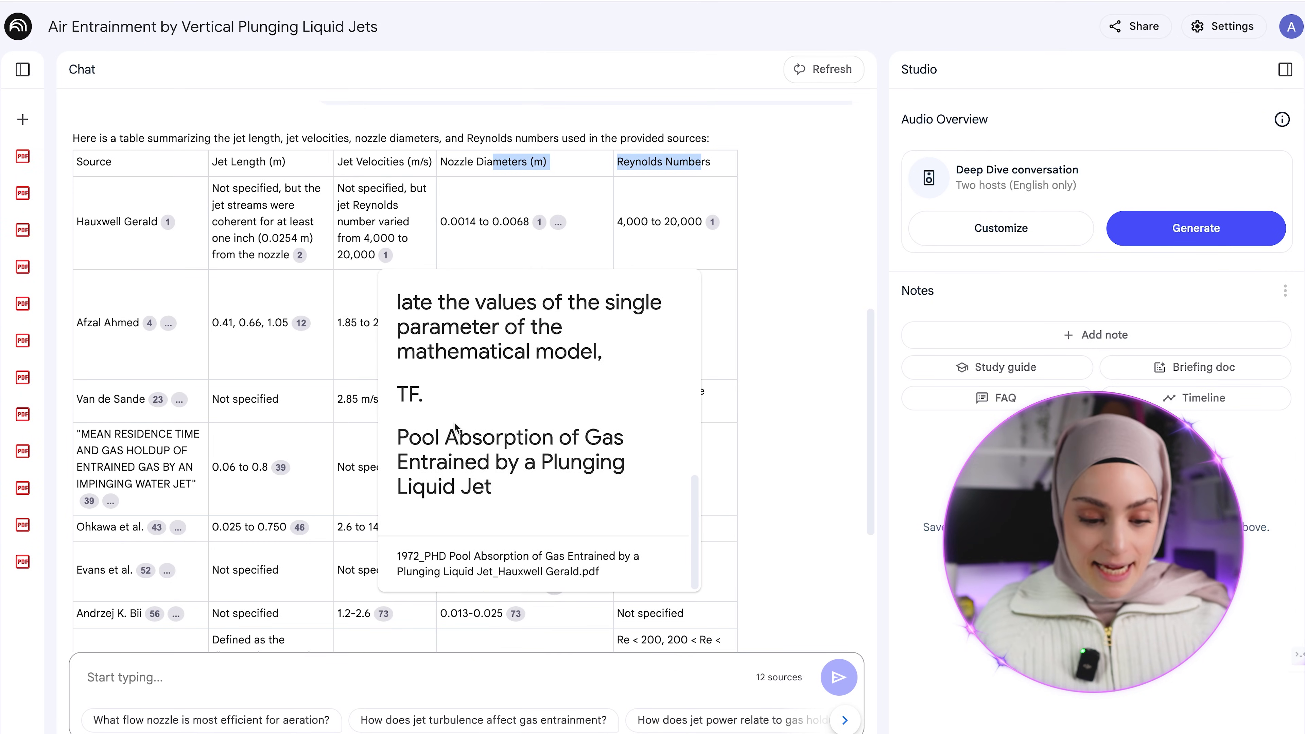
scroll(455, 427, up, 10)
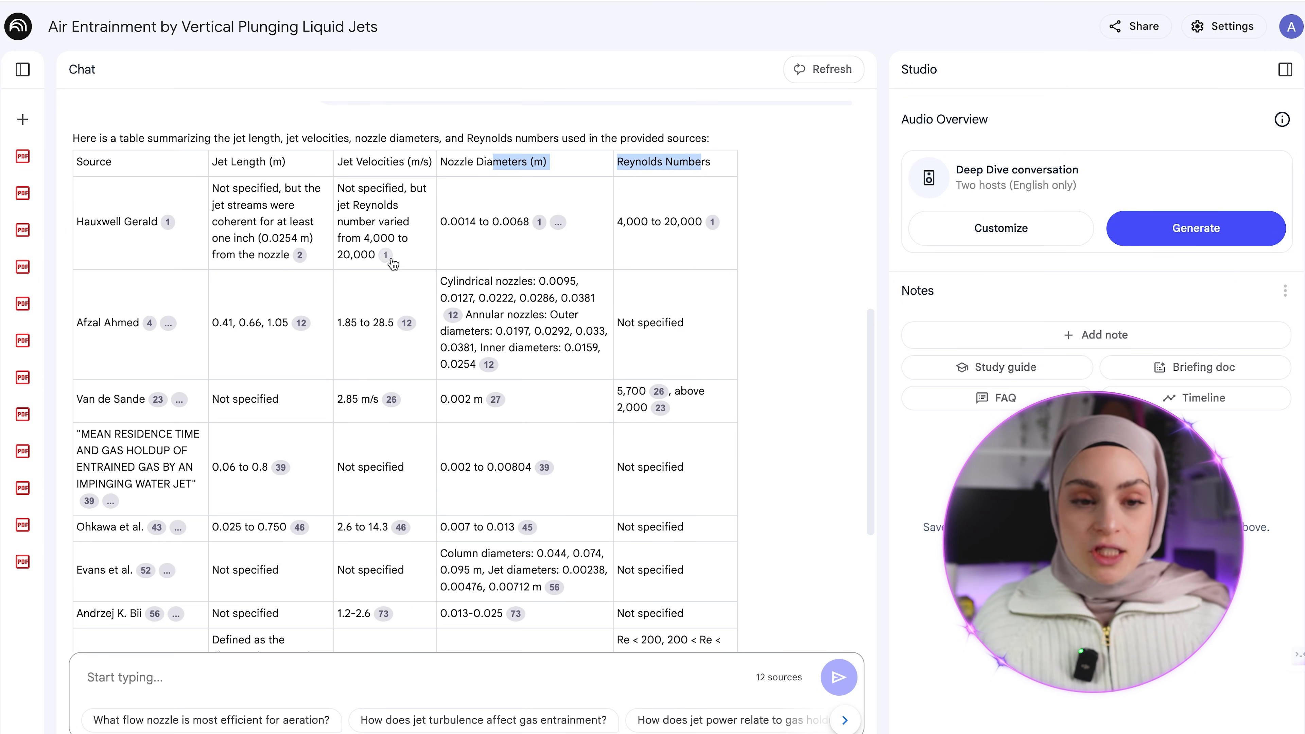
mouse_move(540, 223)
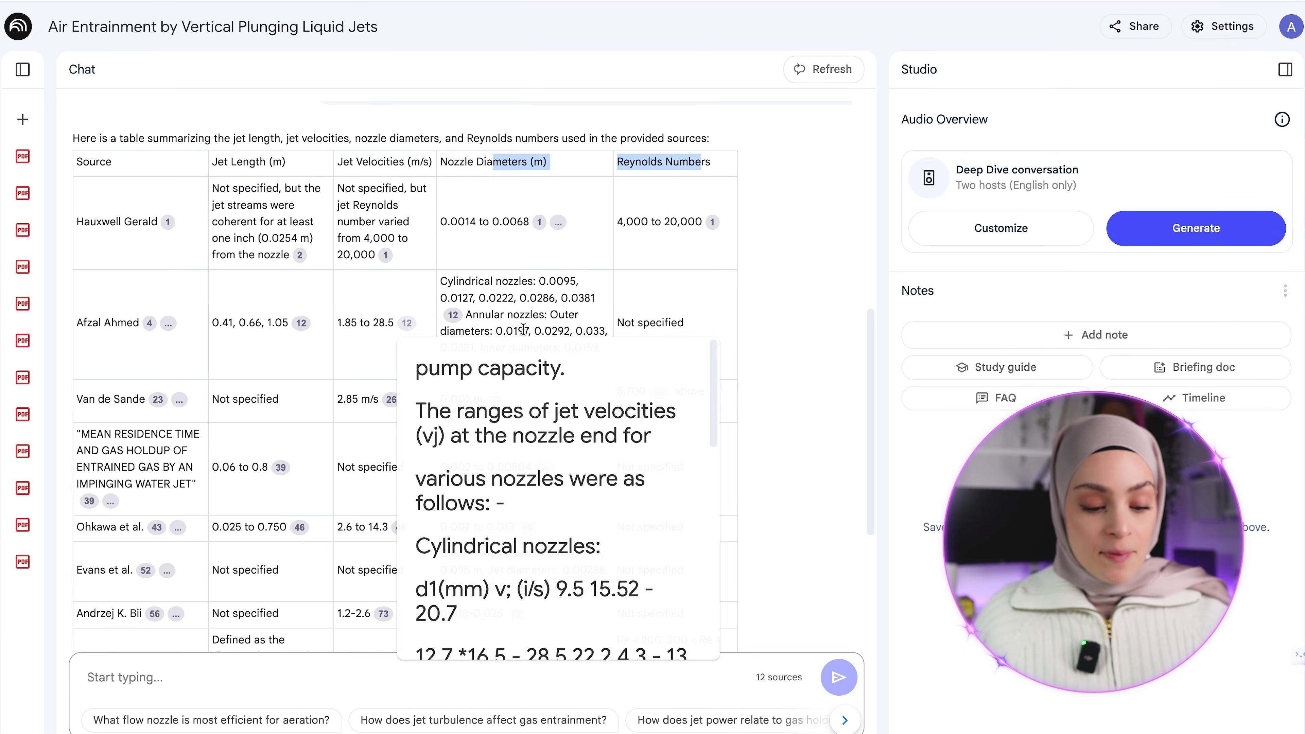
scroll(607, 301, down, 5)
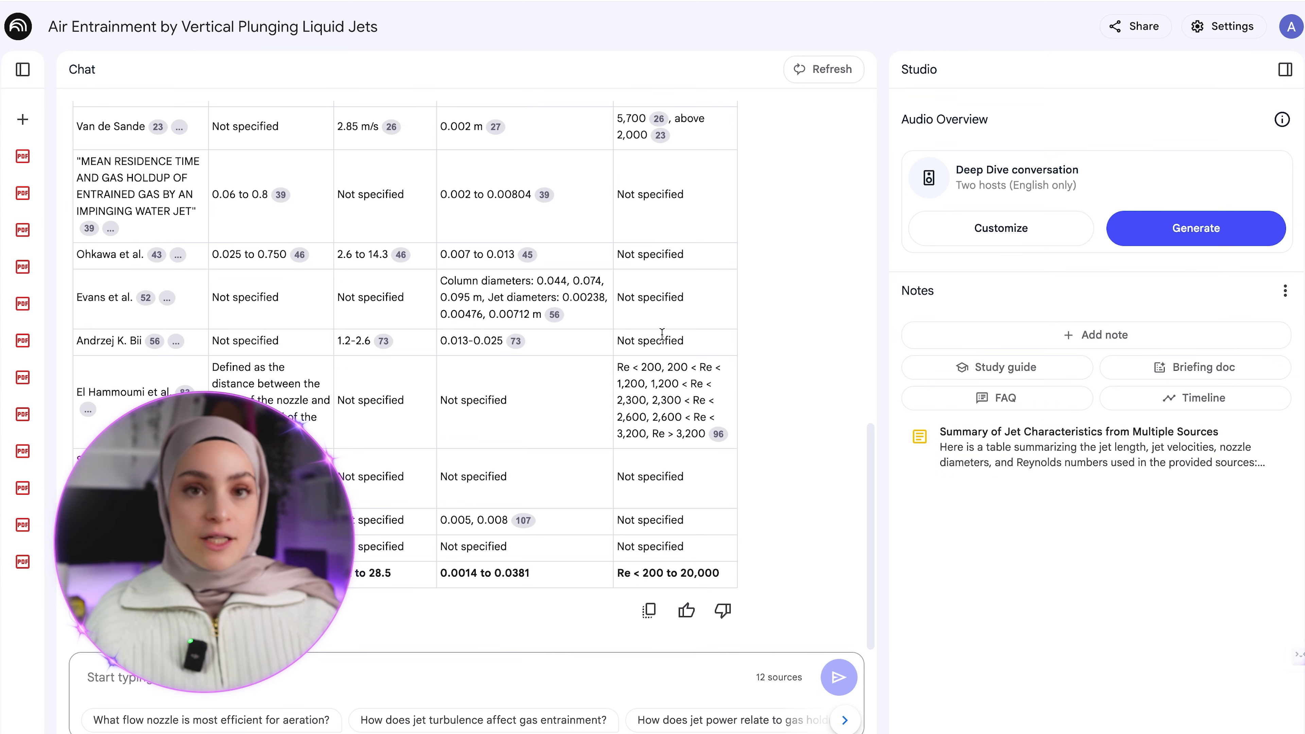
scroll(662, 333, up, 15)
scroll(470, 242, down, 12)
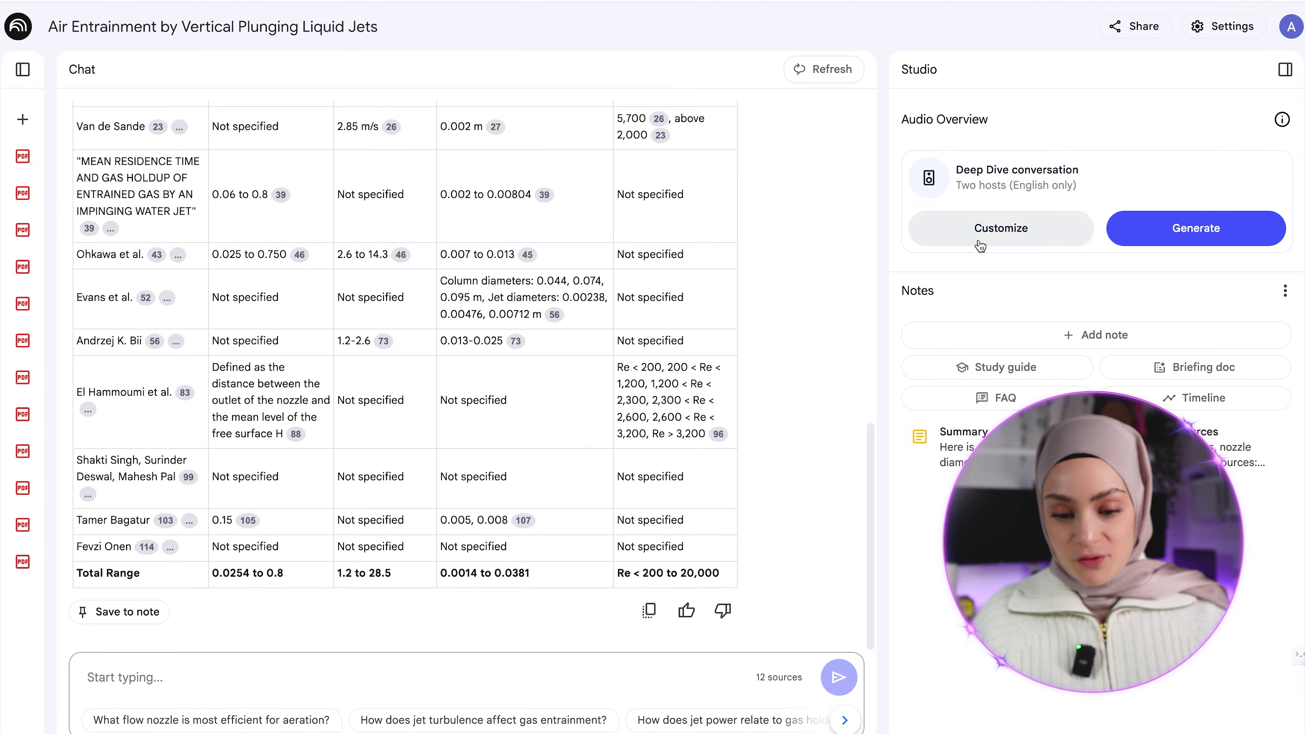
Generate the Deep Dive conversation audio overview from the Studio panel.
click(1181, 234)
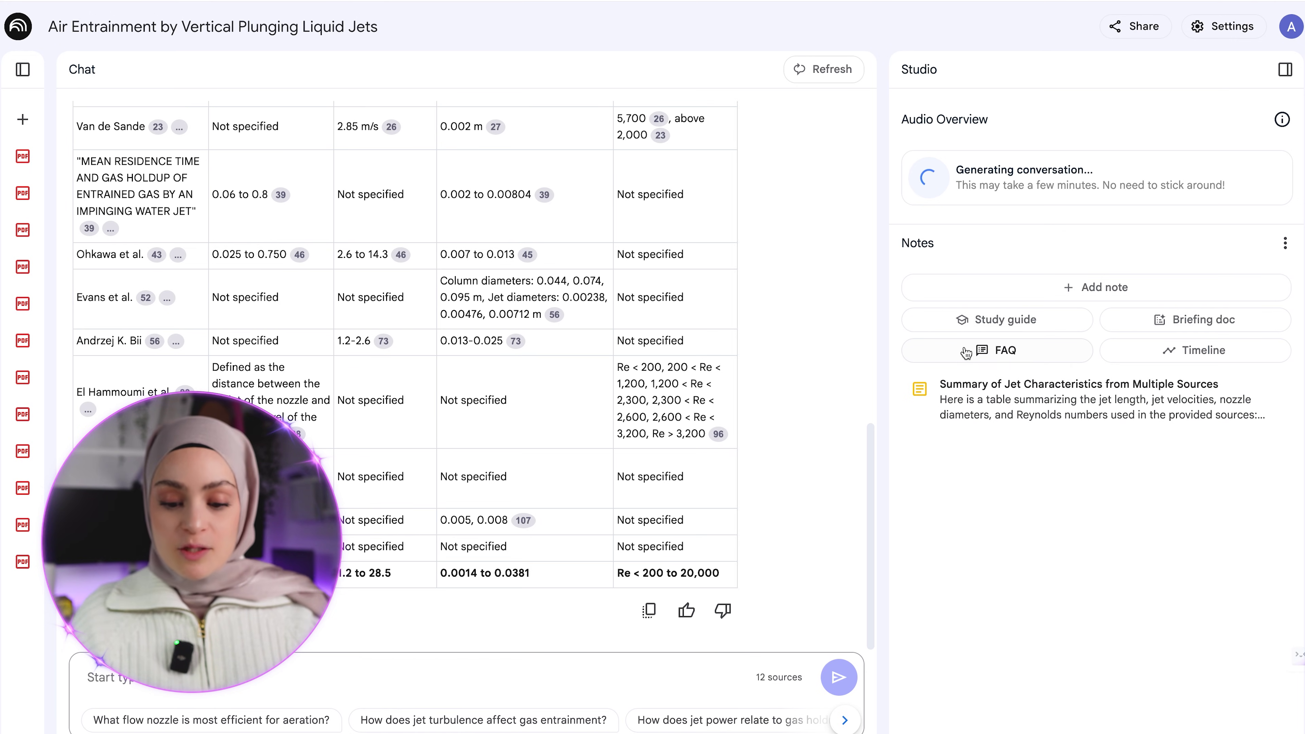
Generate a study guide note, 'Plunging Jet Aeration: A Study Guide', from the Studio panel.
click(995, 322)
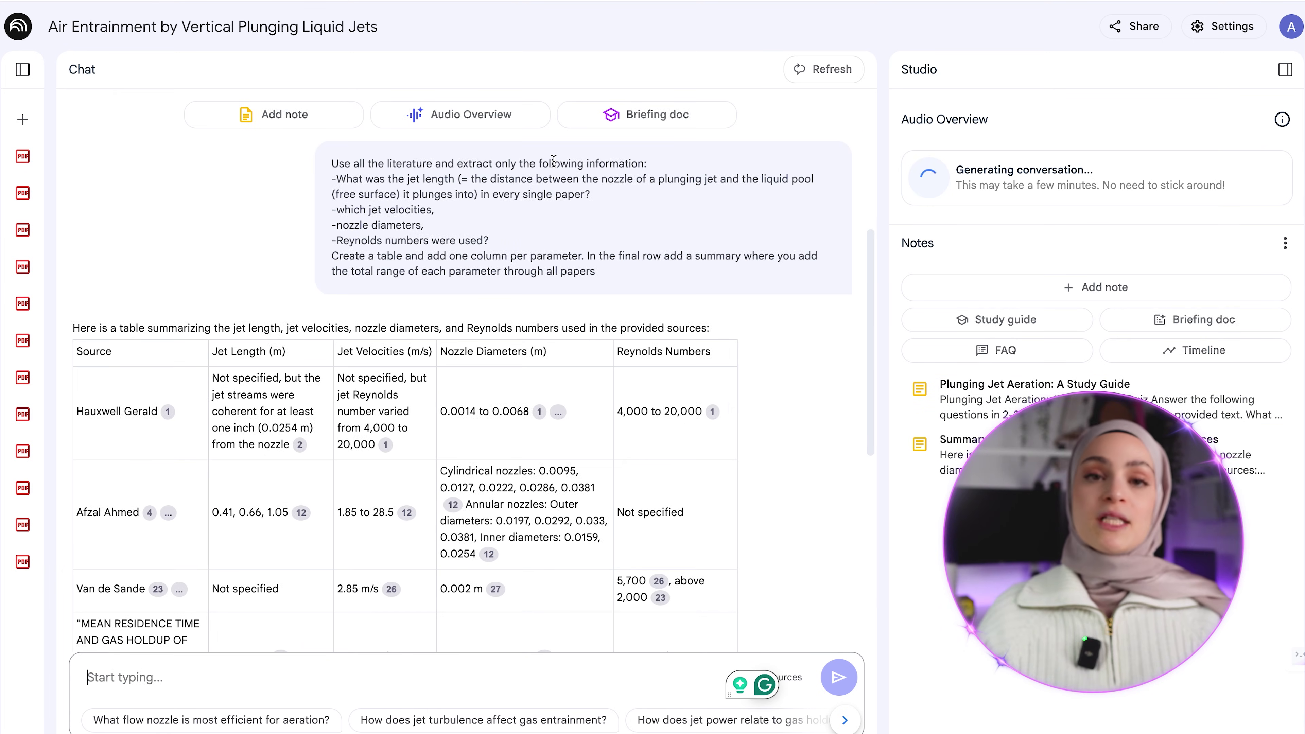
drag(332, 259, 425, 270)
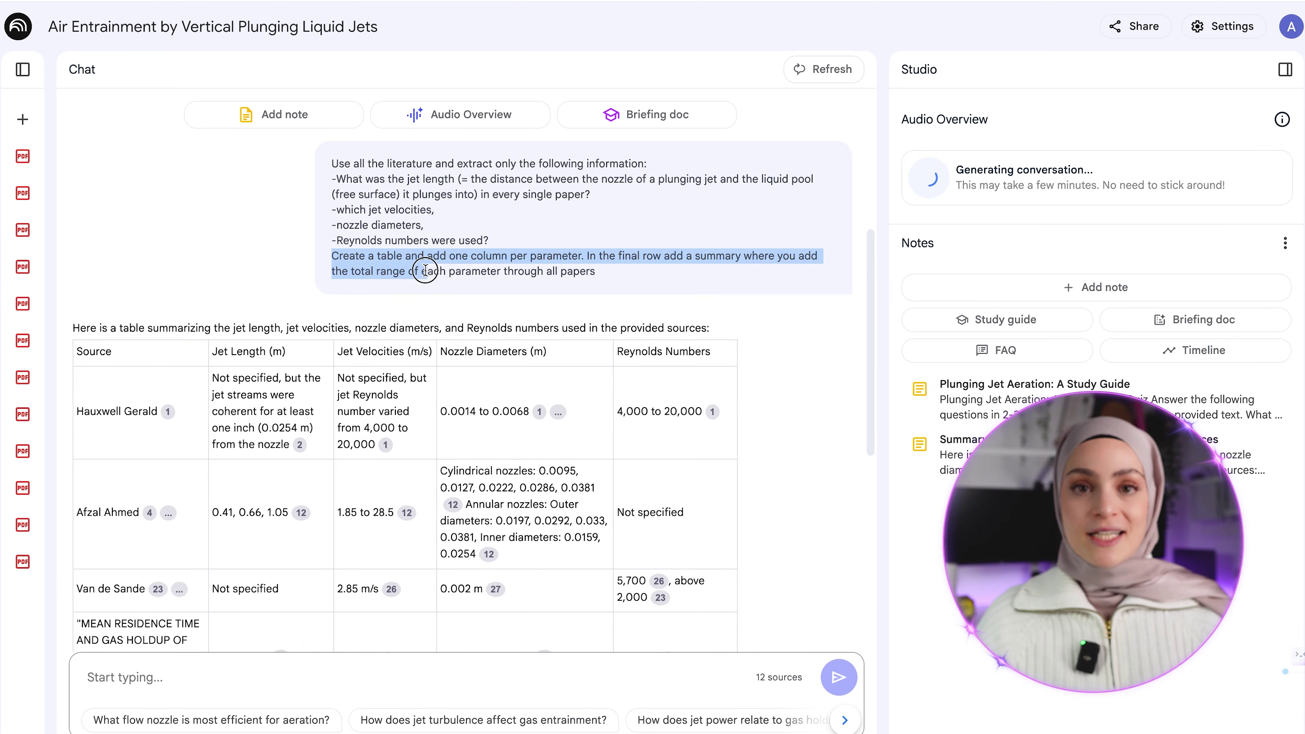
click(426, 262)
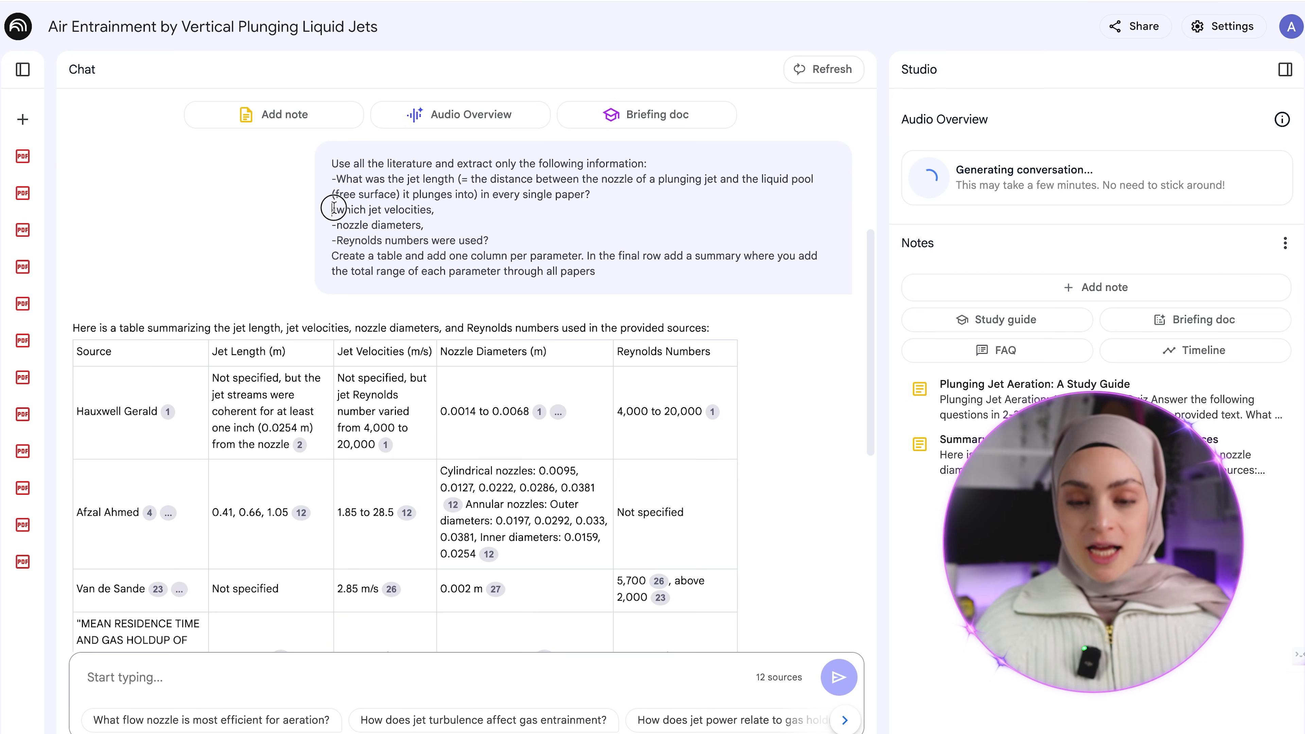
drag(334, 207, 472, 246)
scroll(489, 242, down, 9)
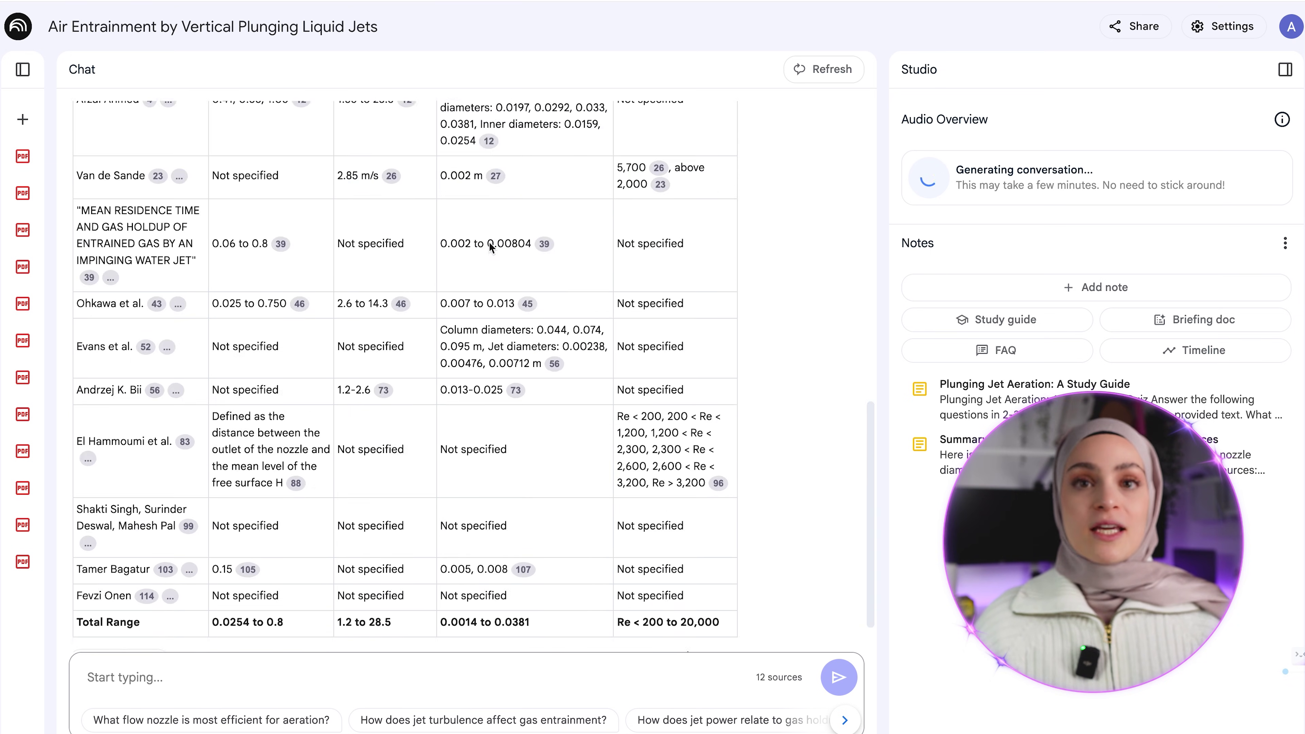